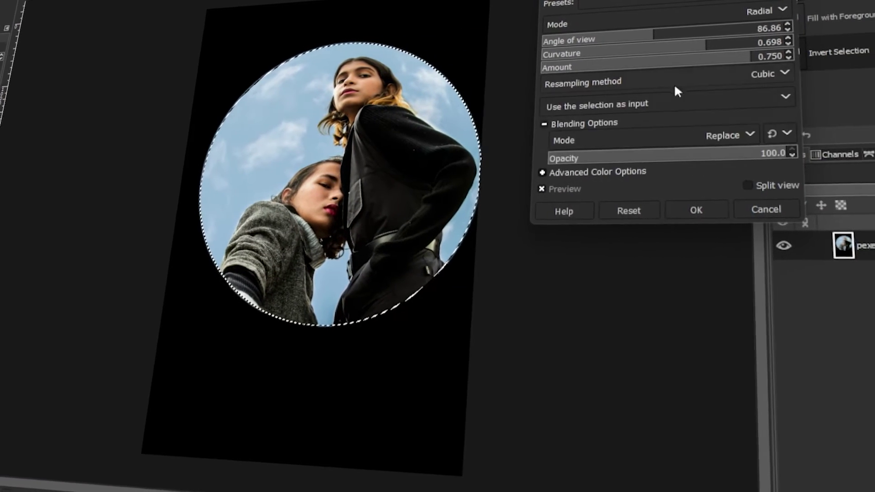
Reset Spherize curvature and amount to 1.000, returning to the original unedited photo
click(697, 104)
click(696, 104)
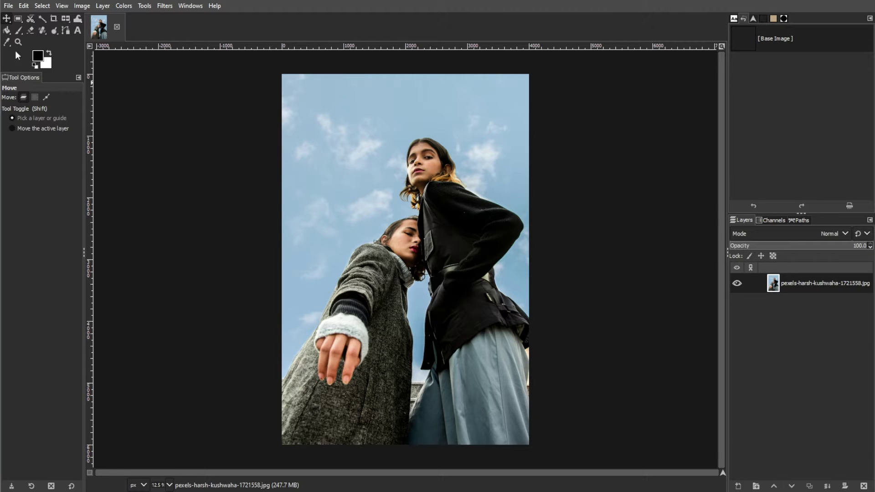
click(8, 6)
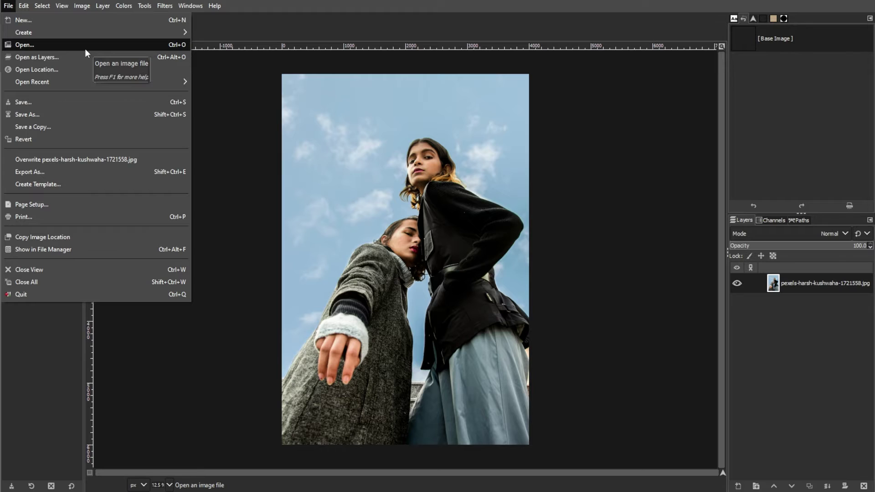
click(233, 116)
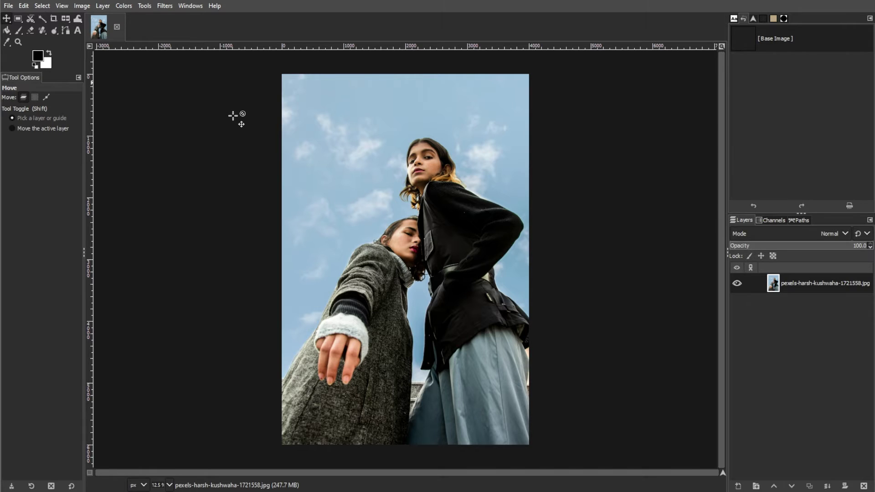
Switch to Ellipse Select with a Fixed Aspect ratio of 1:1 and Feather edges enabled
right_click(21, 19)
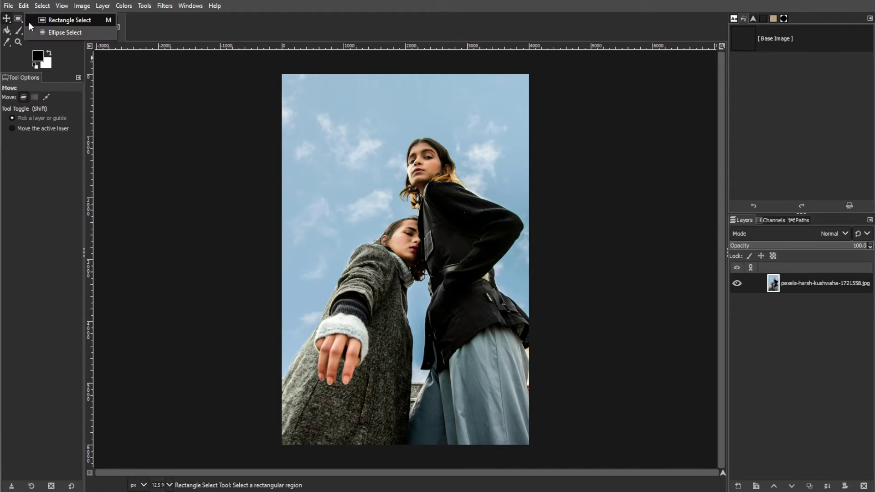
click(49, 33)
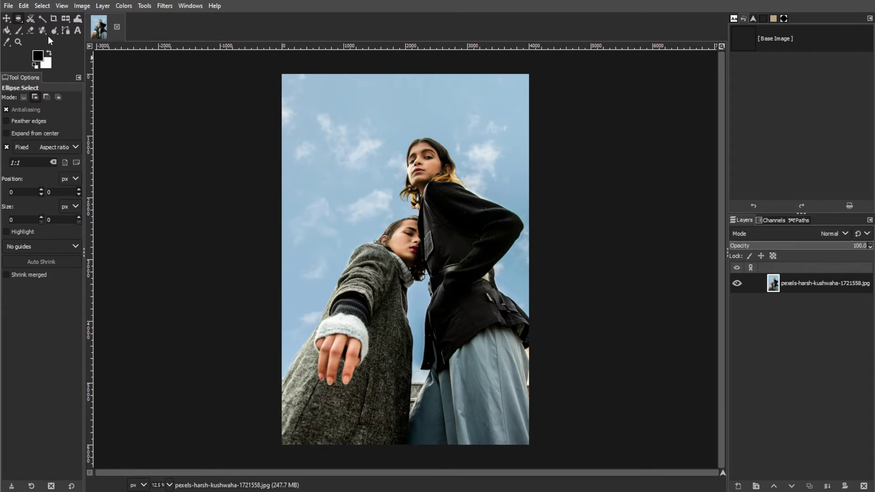
click(65, 149)
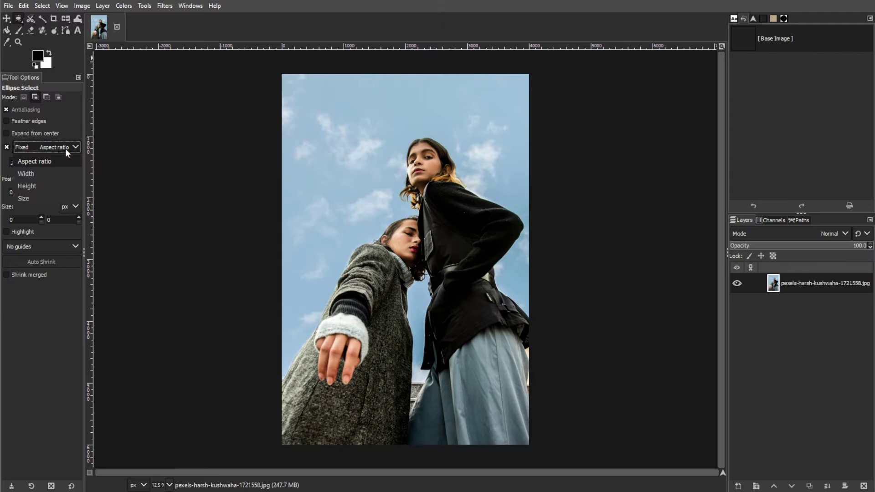
click(65, 149)
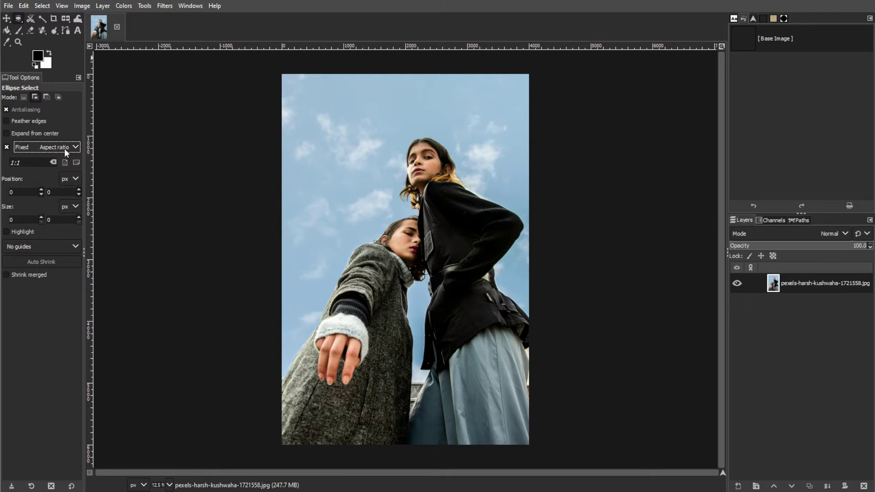
click(7, 147)
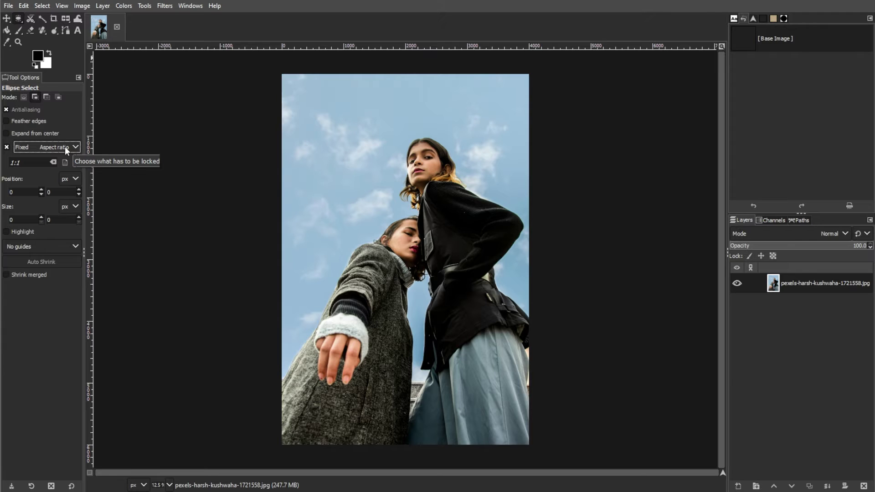
click(26, 121)
Set feather radius to 30 and place a 3712 × 3712 circle at 296, 664 around both women
drag(25, 132, 28, 131)
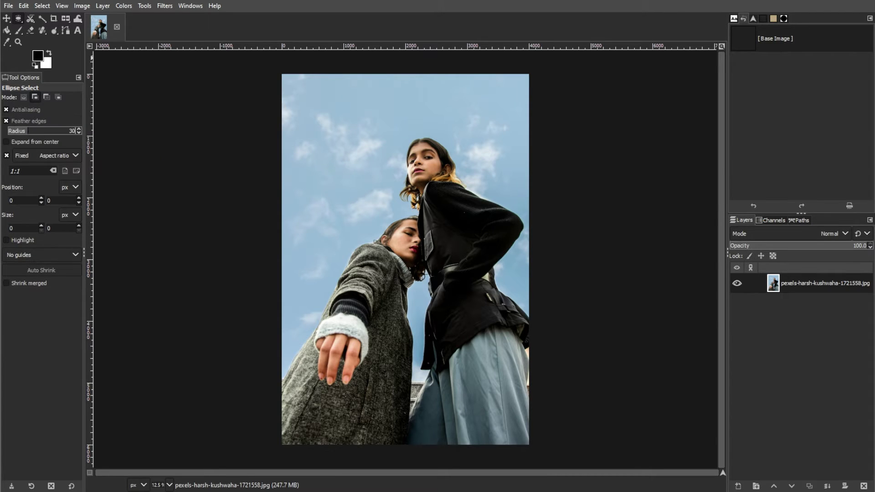
drag(280, 323, 520, 124)
drag(474, 264, 453, 274)
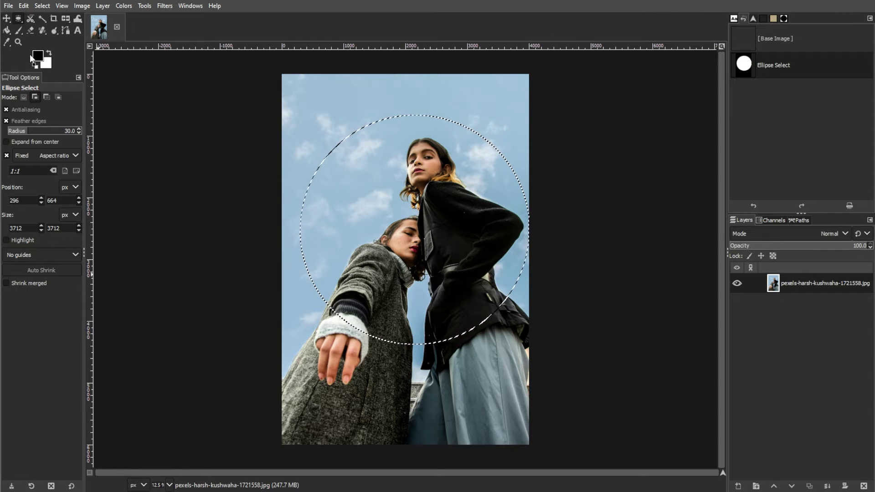
Invert the selection and fill everything outside the circle with black foreground colour
click(39, 7)
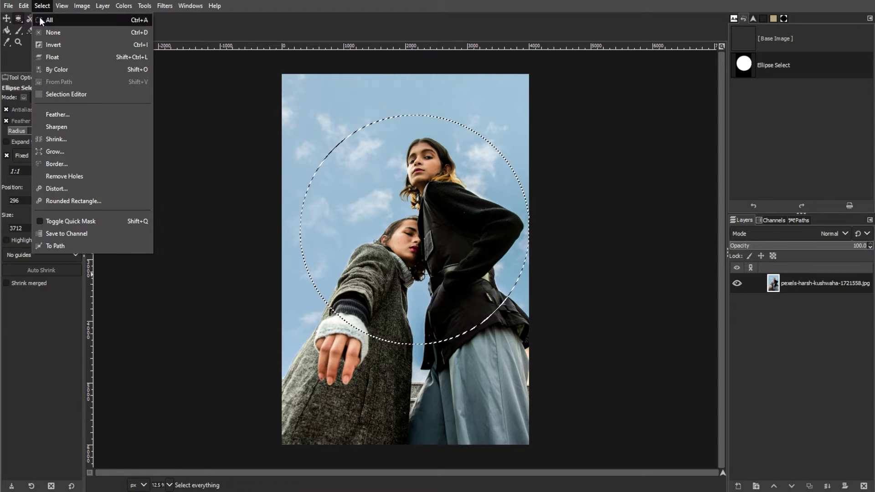
click(48, 45)
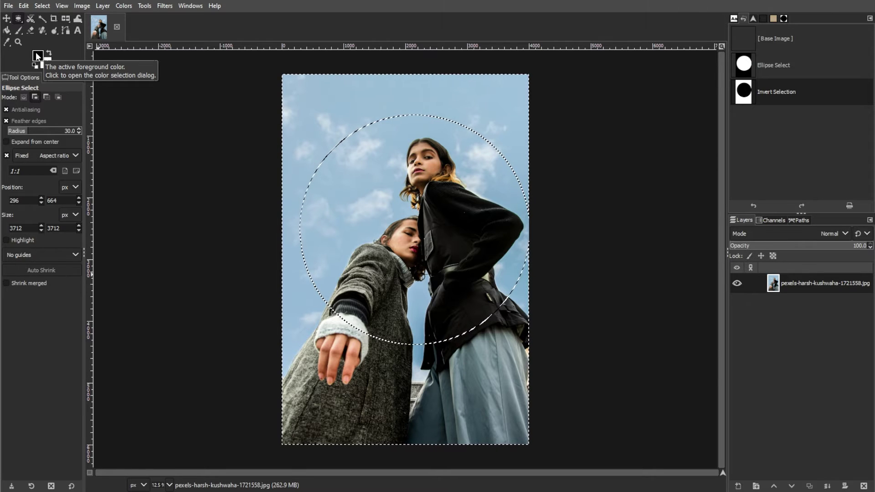
click(25, 8)
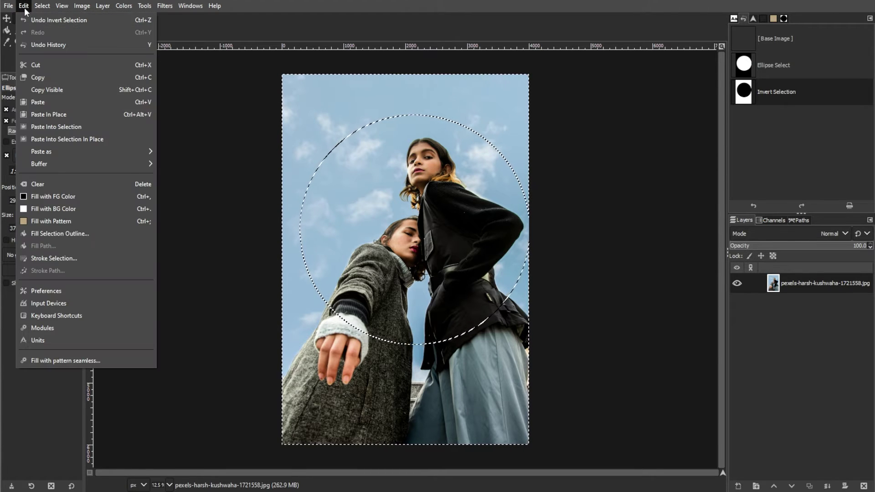
click(56, 198)
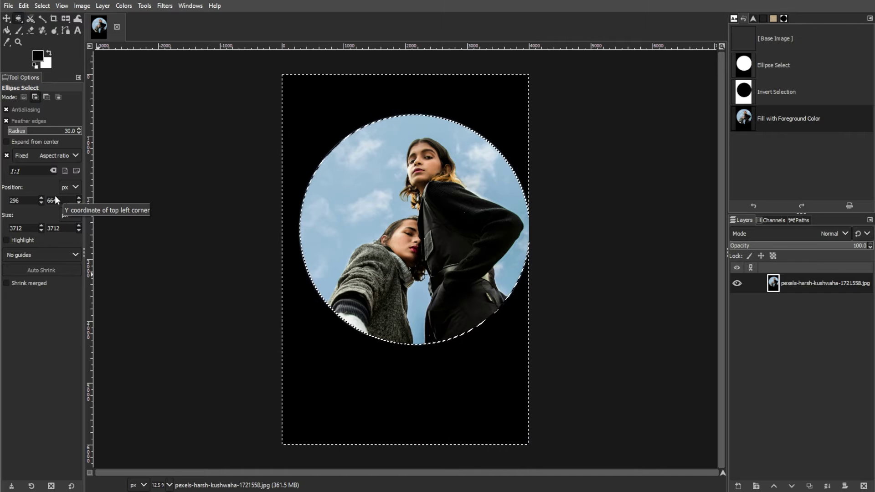
Invert the selection back to the circle and bring up the Filters > Distorts submenu
click(42, 5)
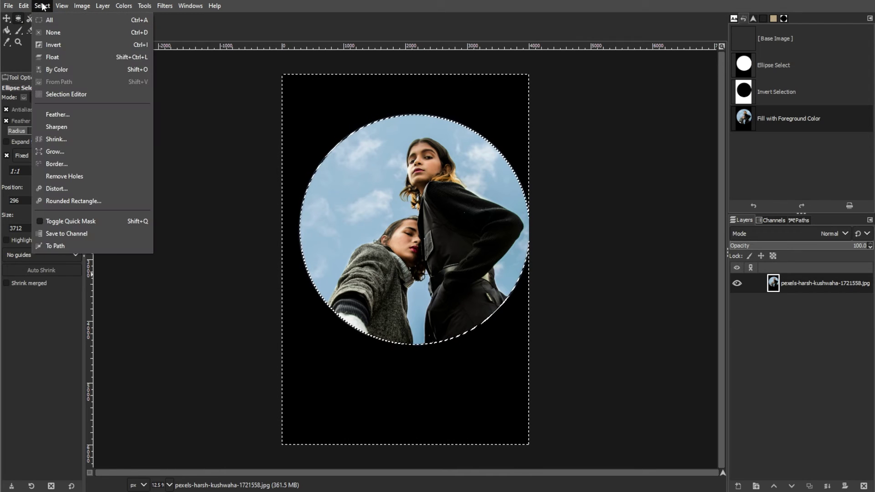
click(56, 45)
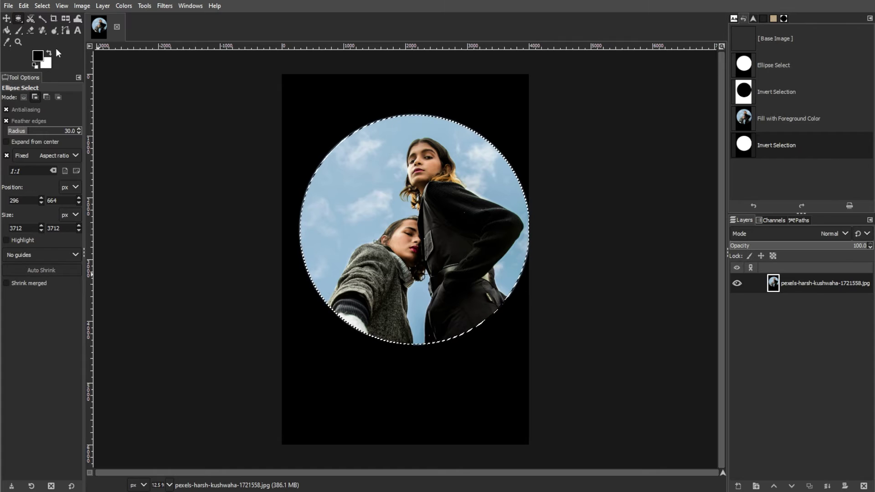
click(165, 6)
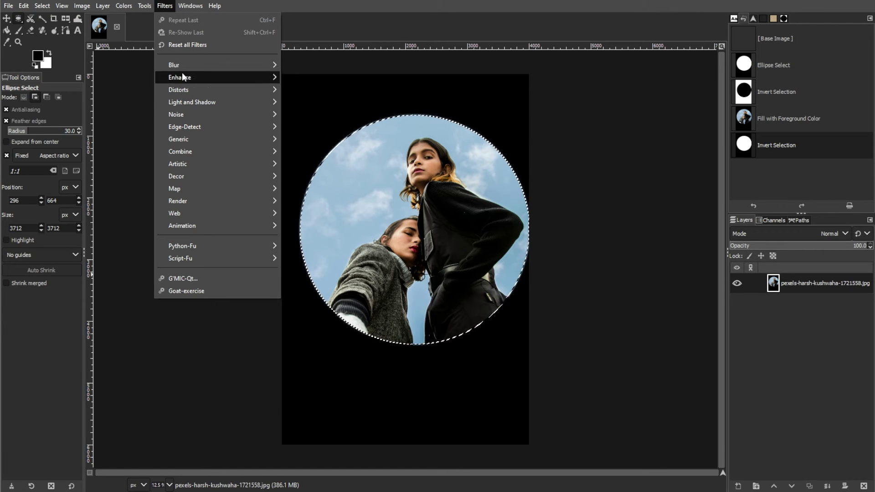
mouse_move(182, 89)
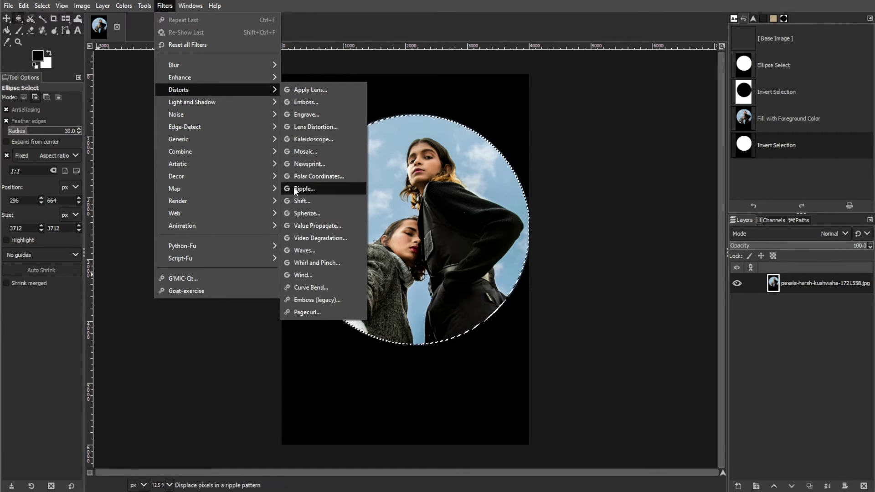
Apply Spherize with curvature 0.860, amount 0.750, angle of view 39.24 and Cubic resampling
click(296, 212)
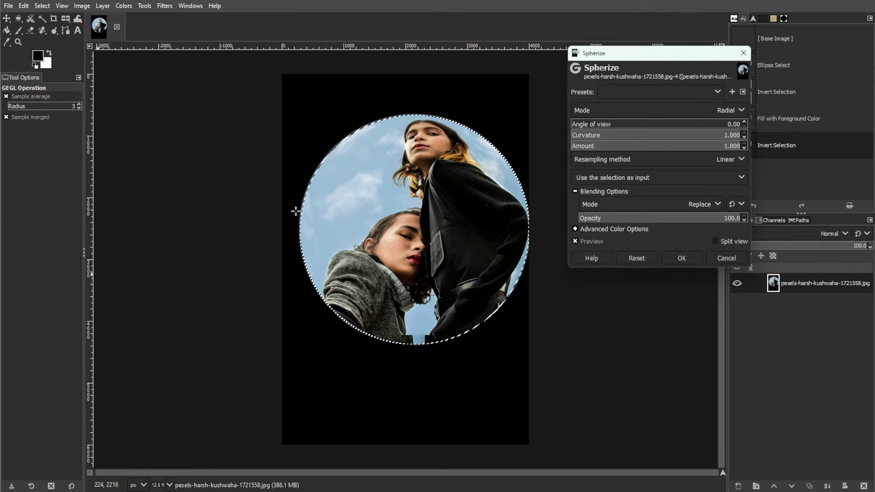
click(589, 245)
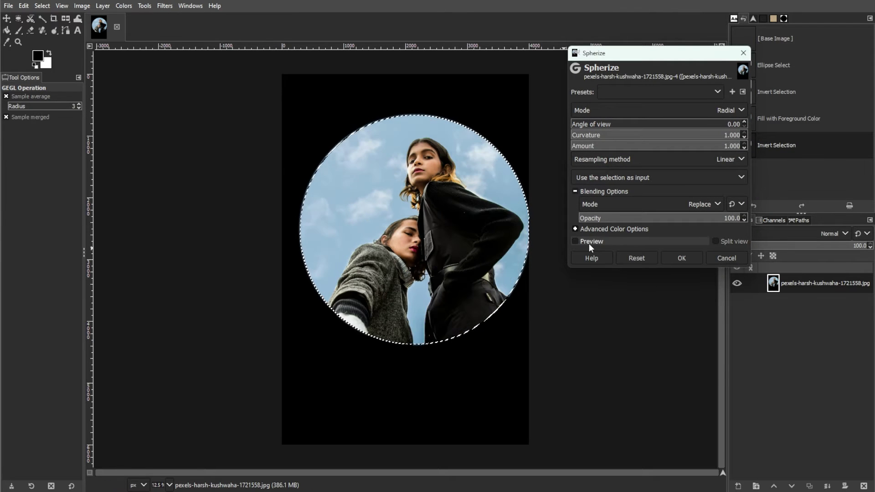
click(589, 244)
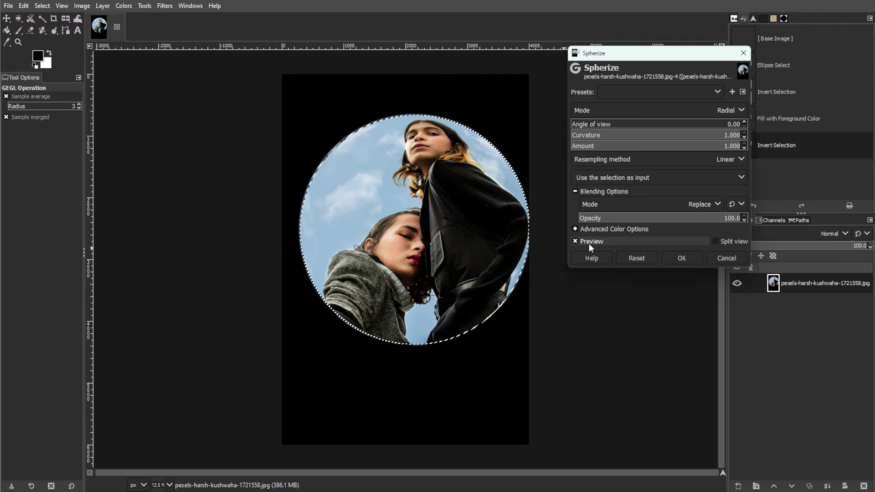
drag(673, 136, 653, 124)
click(712, 144)
click(712, 159)
click(676, 199)
click(733, 146)
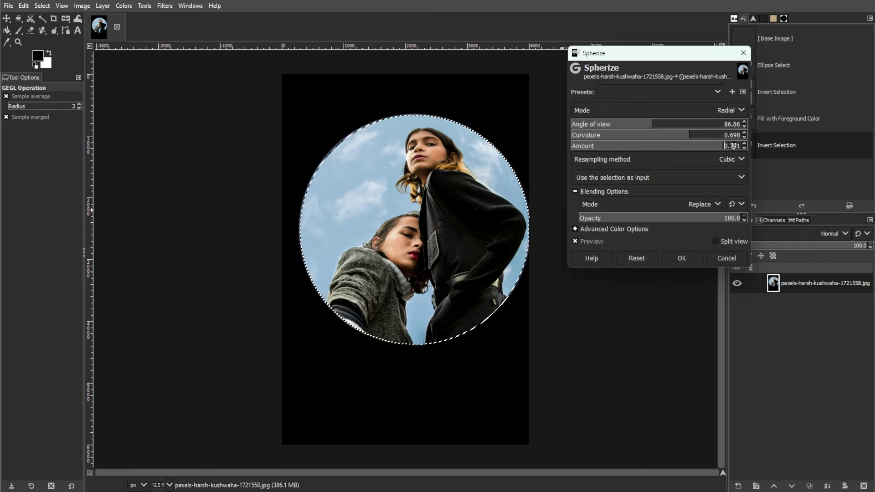
click(718, 134)
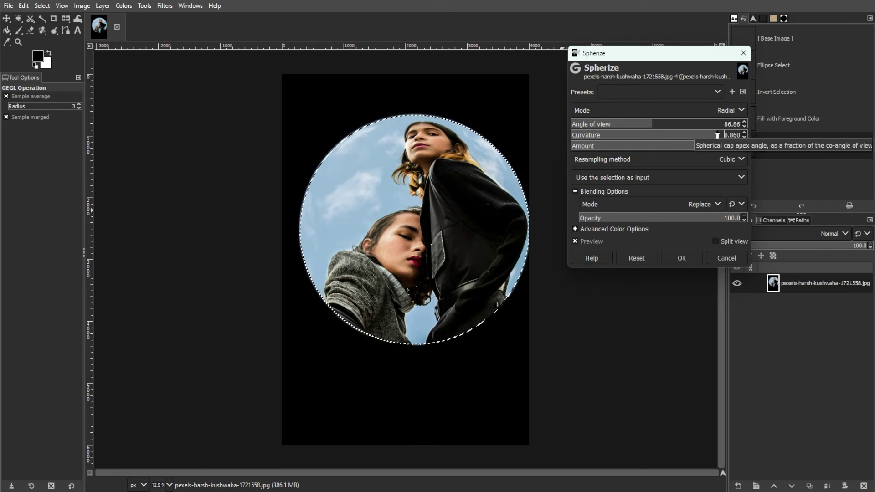
drag(729, 124, 608, 124)
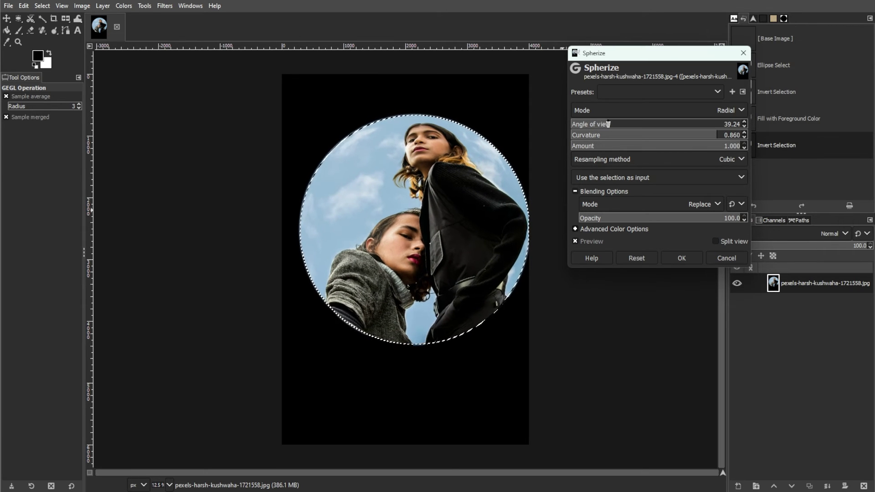
click(668, 255)
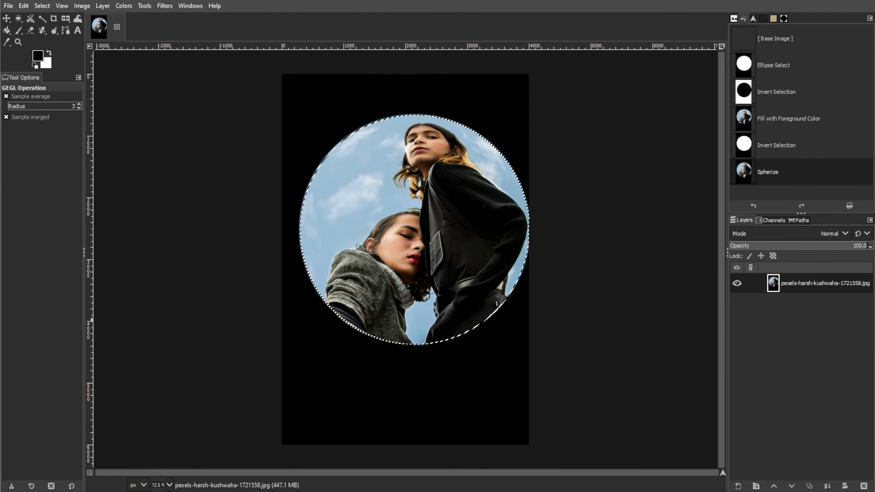
click(42, 5)
Remove the selection around the spherized circle with Select > None
click(49, 30)
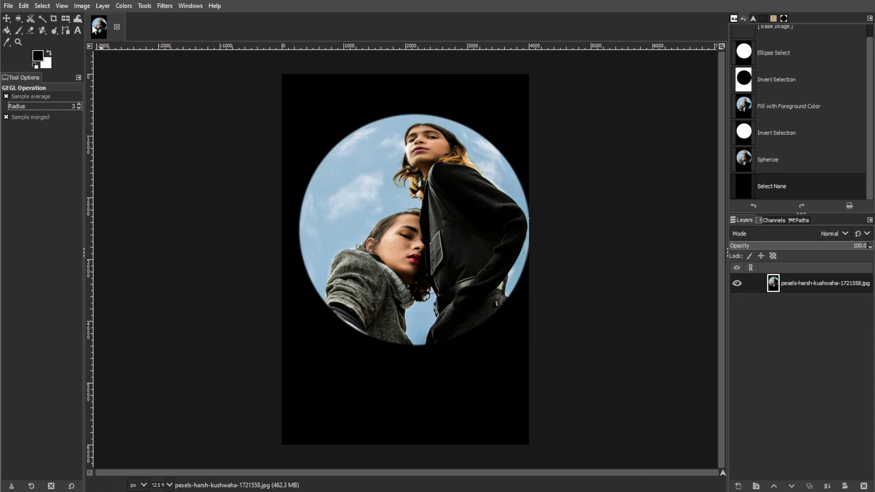
click(83, 6)
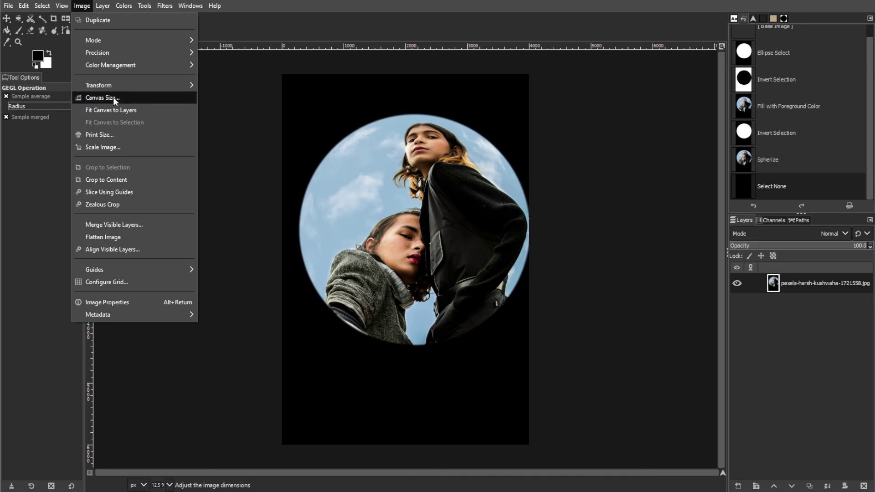
Crop the image to content, leaving a square tightly framing the fisheye circle
click(135, 184)
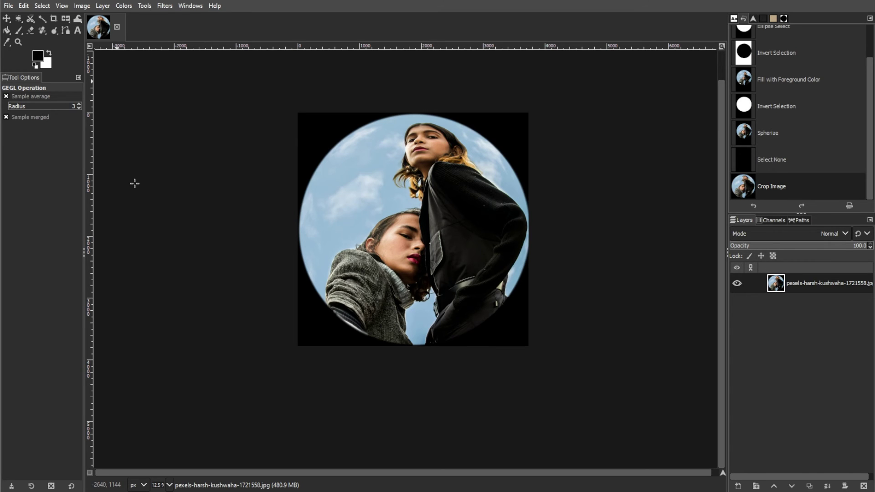
click(8, 5)
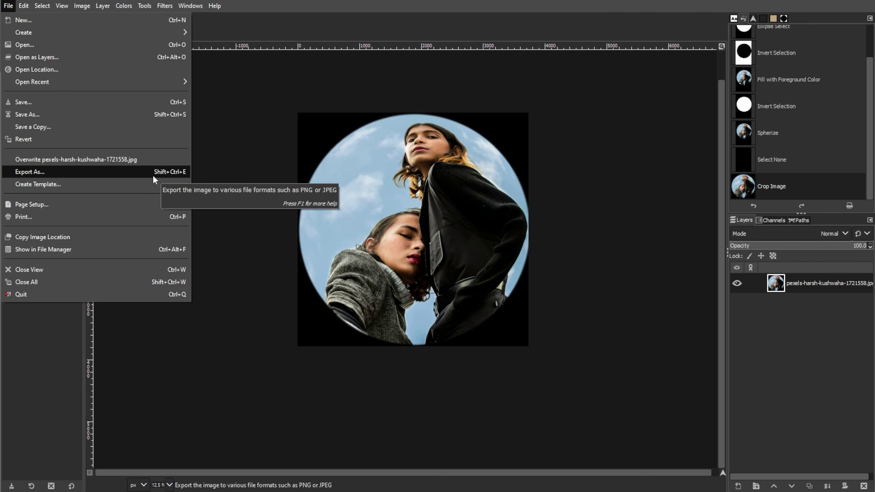
Dismiss the File menu without exporting and zoom in on the cropped fisheye portrait
click(56, 341)
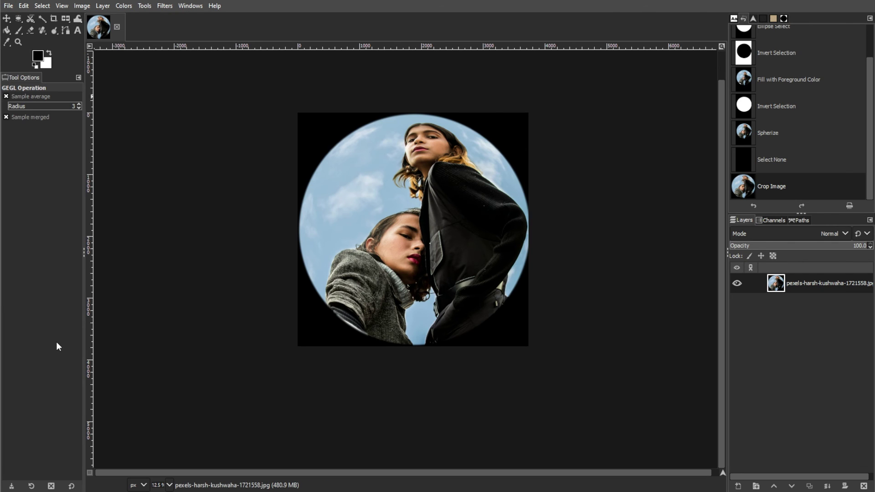
ctrl+scroll(508, 351, up, 1)
scroll(461, 344, up, 2)
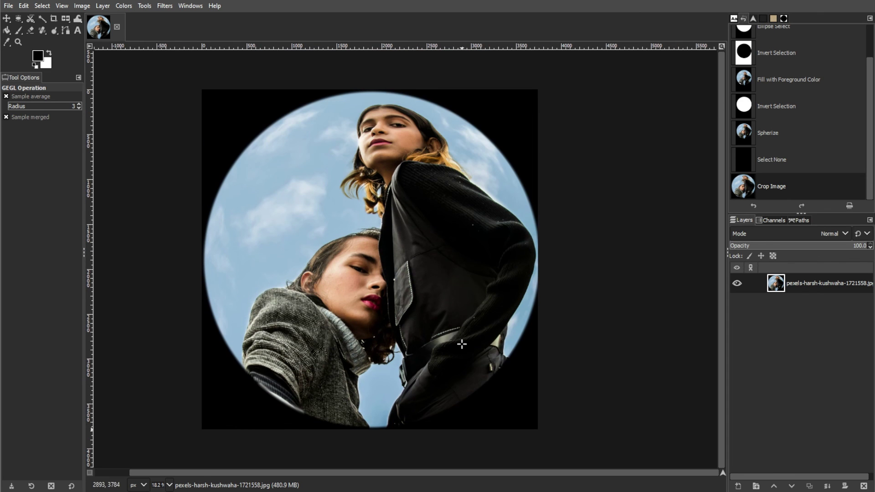